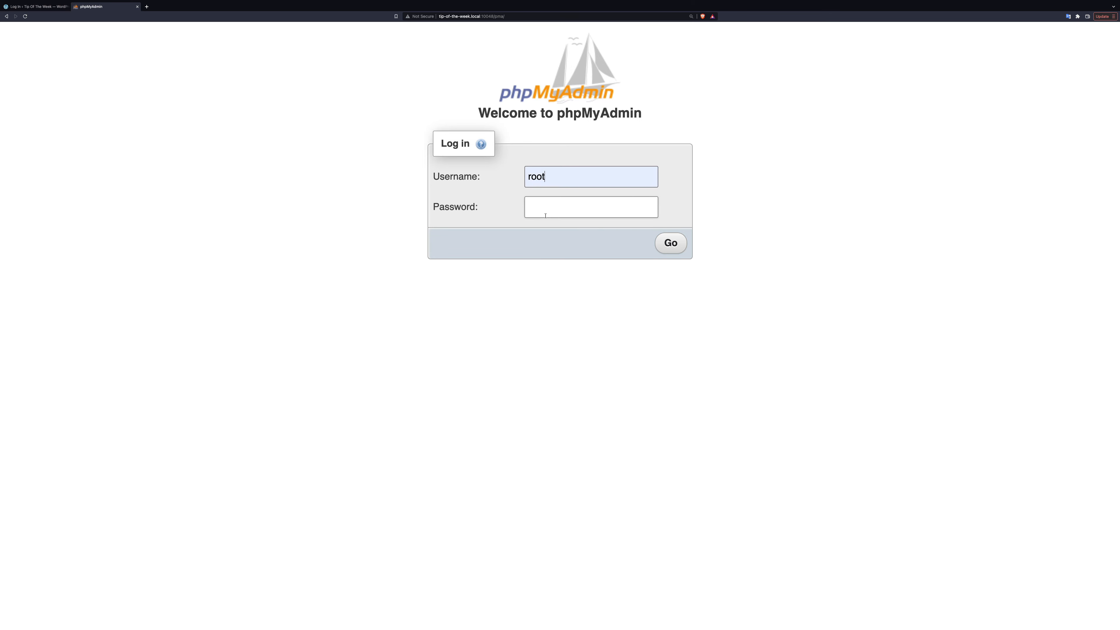
Log in to phpMyAdmin as root and open the wp_users table of the local database
{"action": "type", "text": "root"}
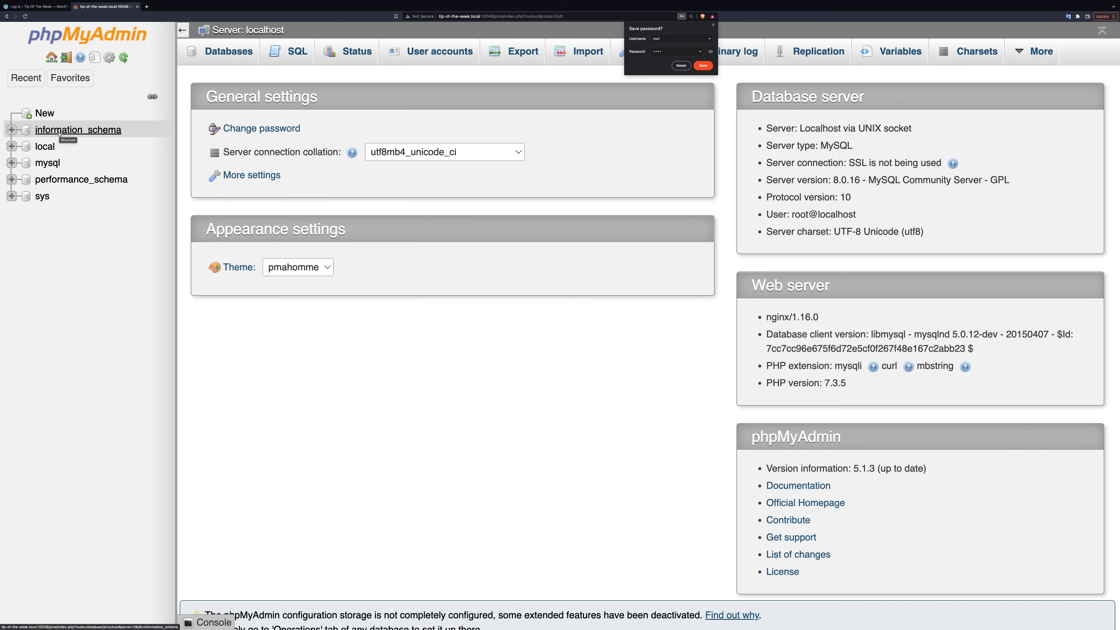
{"action": "left_click", "coordinate": [46, 147]}
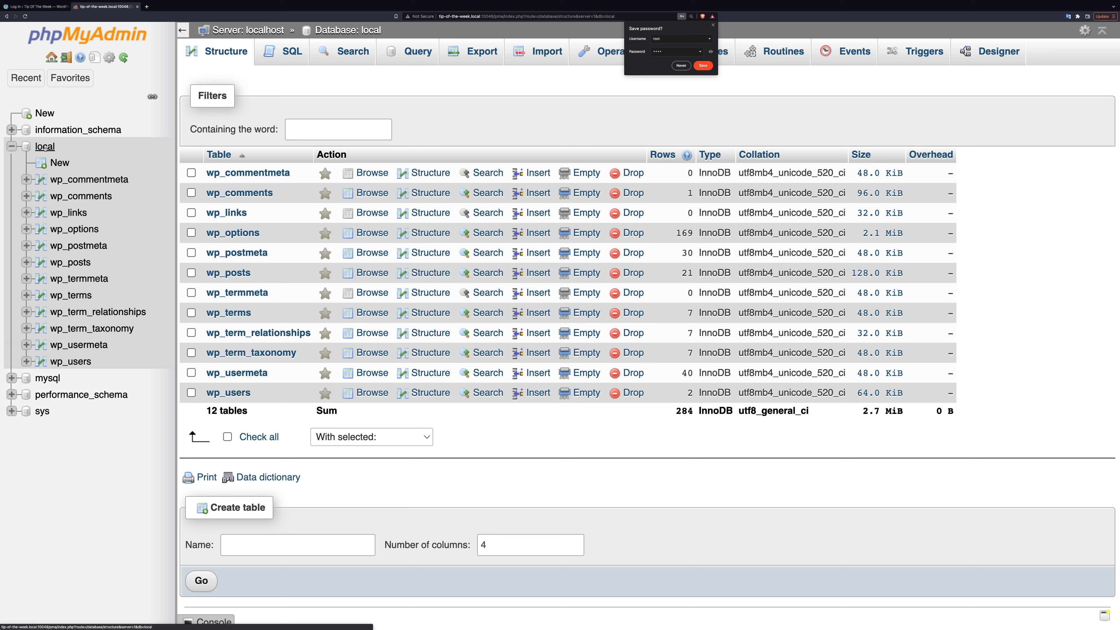
{"action": "left_click", "coordinate": [67, 363]}
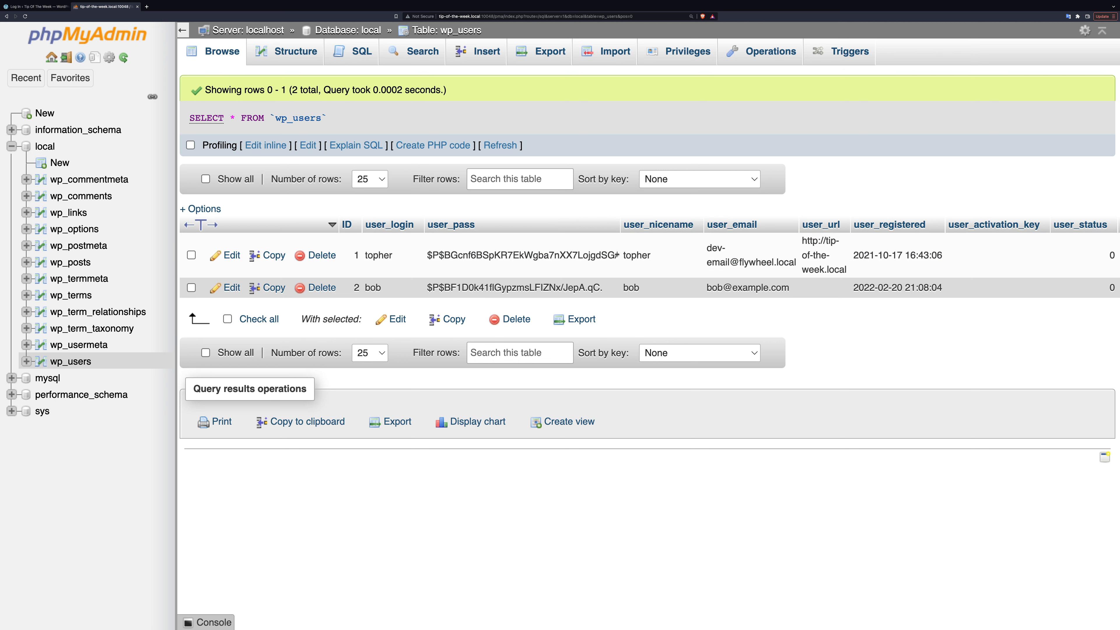
Copy the full stored password hash from the user_pass cell of the user with ID 1
{"action": "left_click_drag", "start_coordinate": [619, 256], "coordinate": [610, 255]}
{"action": "double_click", "coordinate": [585, 255]}
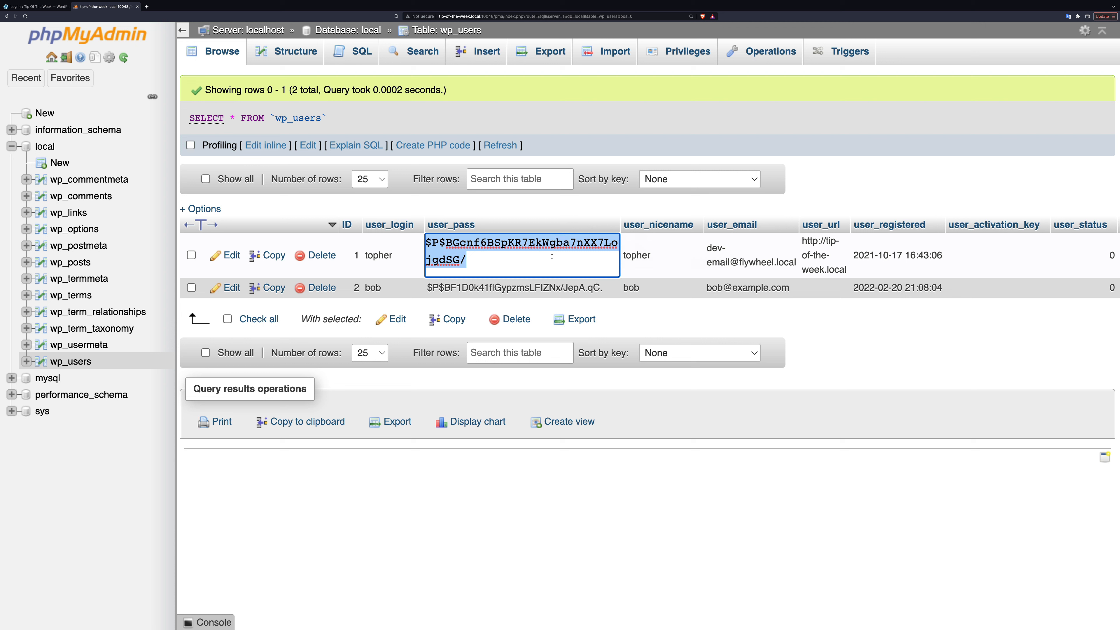
{"action": "left_click", "coordinate": [569, 146]}
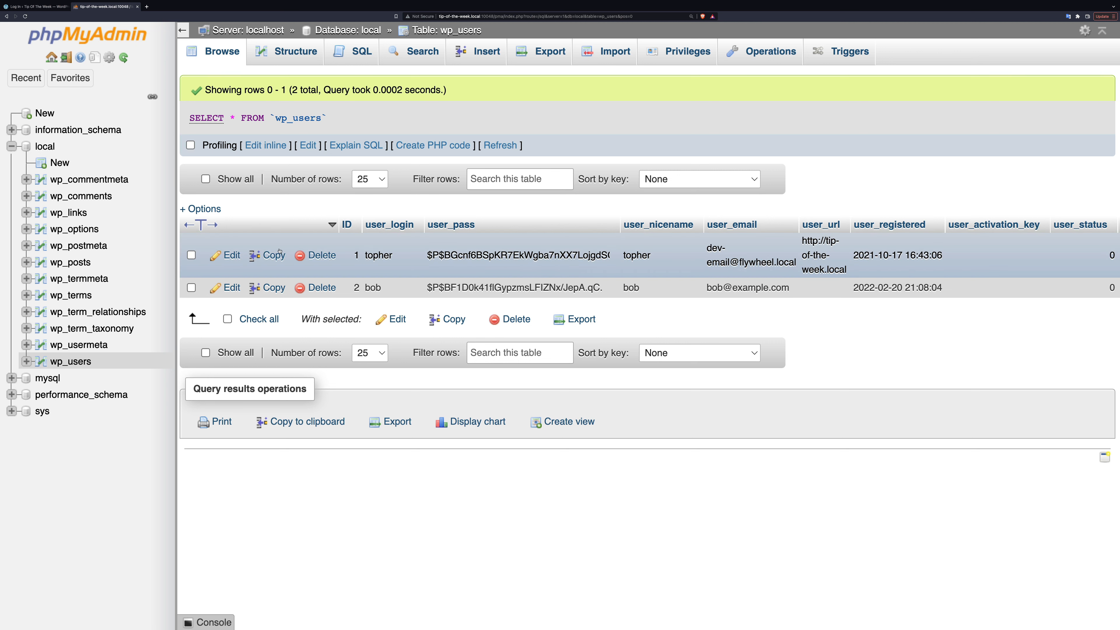
Edit the record of the user with ID 1, replacing the user_pass value with a new temporary password
{"action": "left_click", "coordinate": [231, 255]}
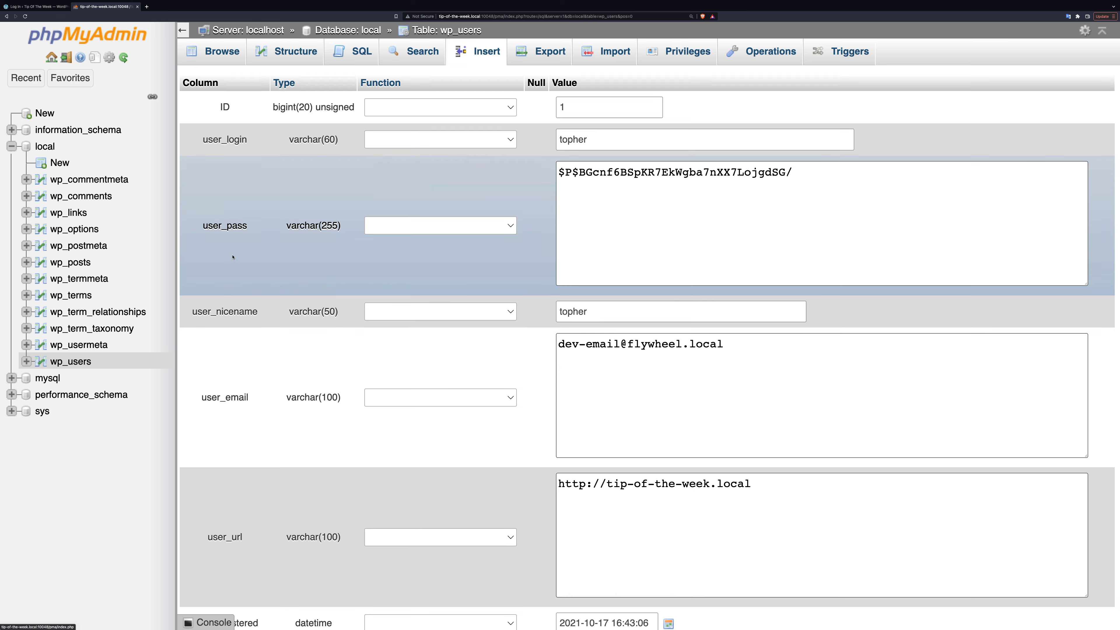
{"action": "triple_click", "coordinate": [646, 221]}
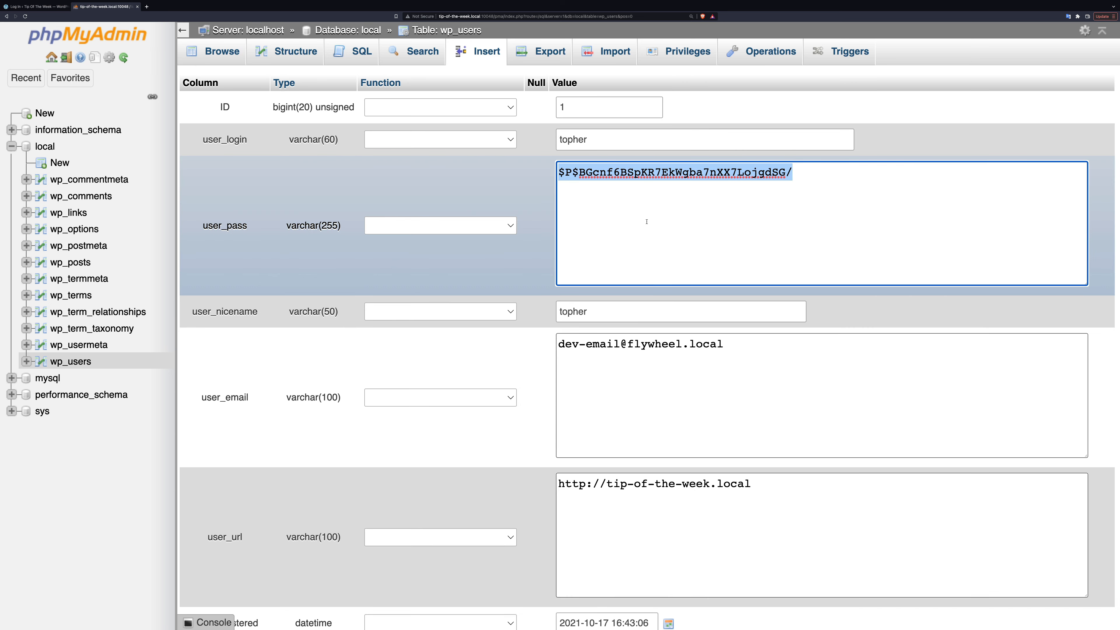
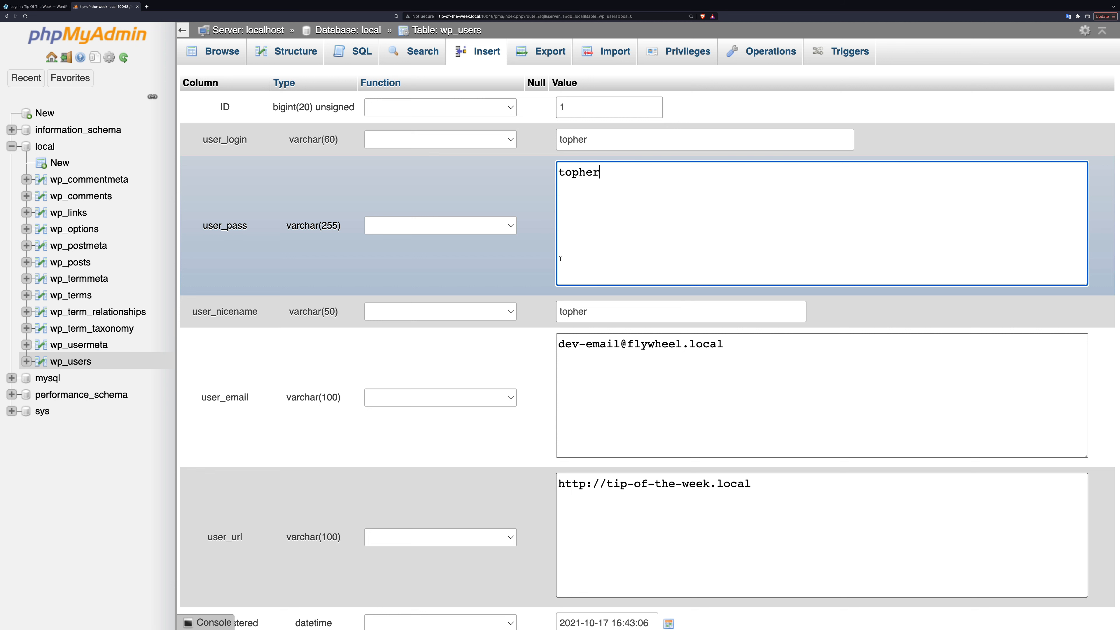
Apply the MD5 function to the user_pass value and save the user record
{"action": "left_click", "coordinate": [512, 227]}
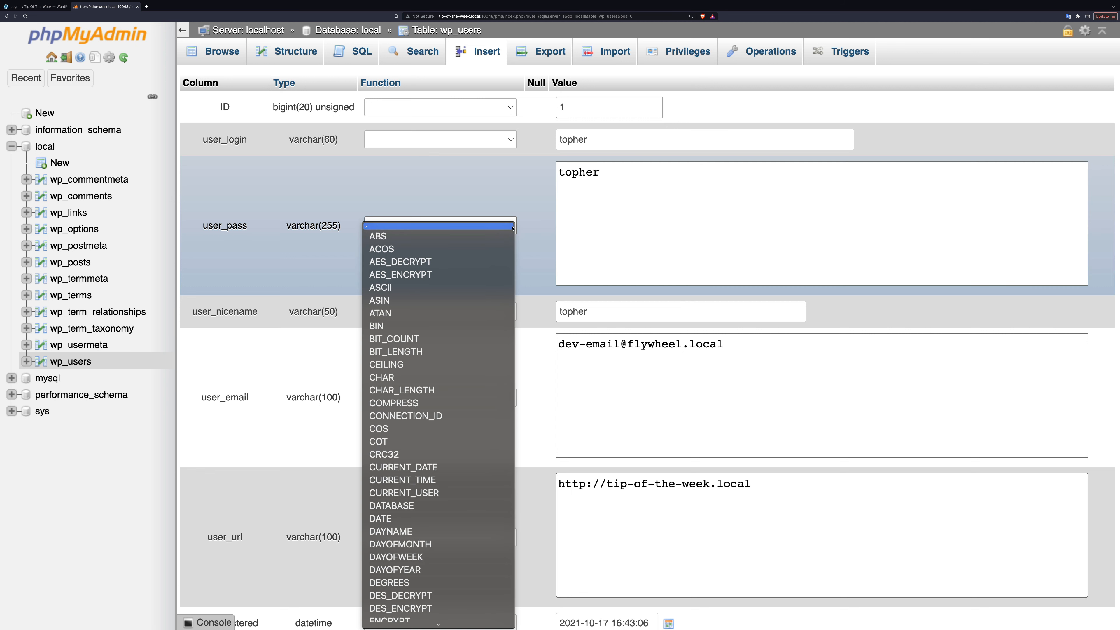
{"action": "scroll", "coordinate": [490, 304], "scroll_direction": "down", "scroll_amount": 10}
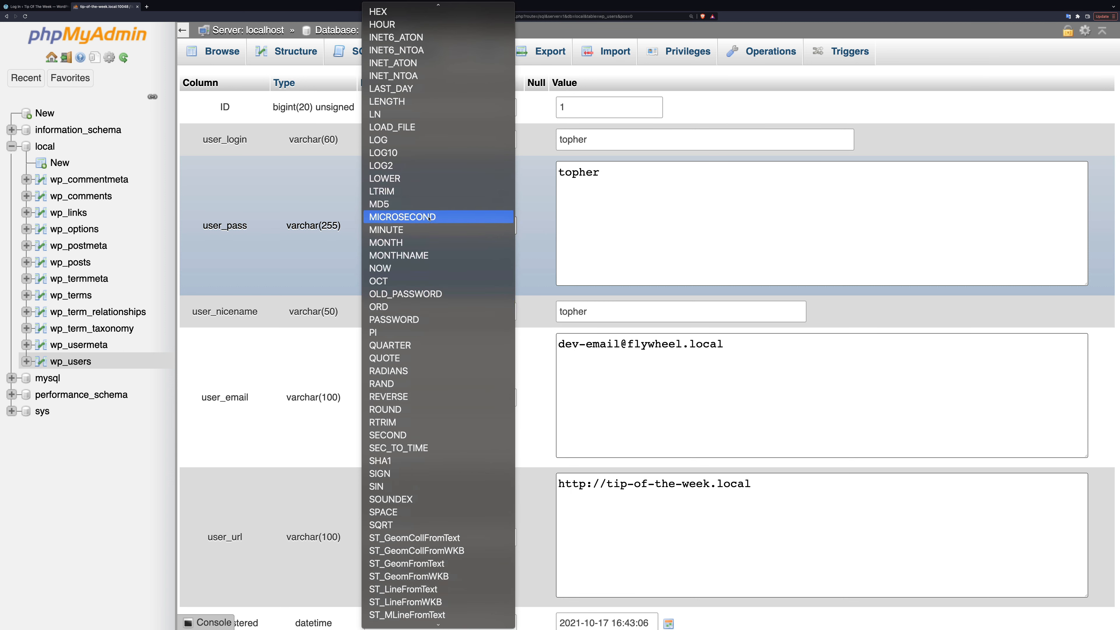
{"action": "left_click", "coordinate": [403, 206]}
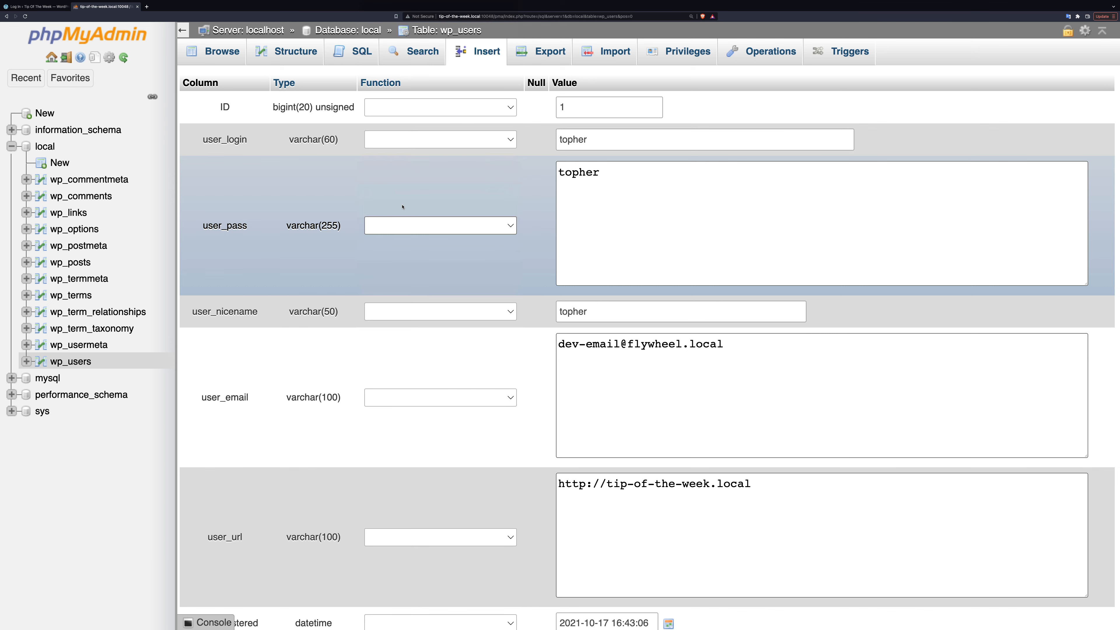
{"action": "left_click", "coordinate": [721, 217]}
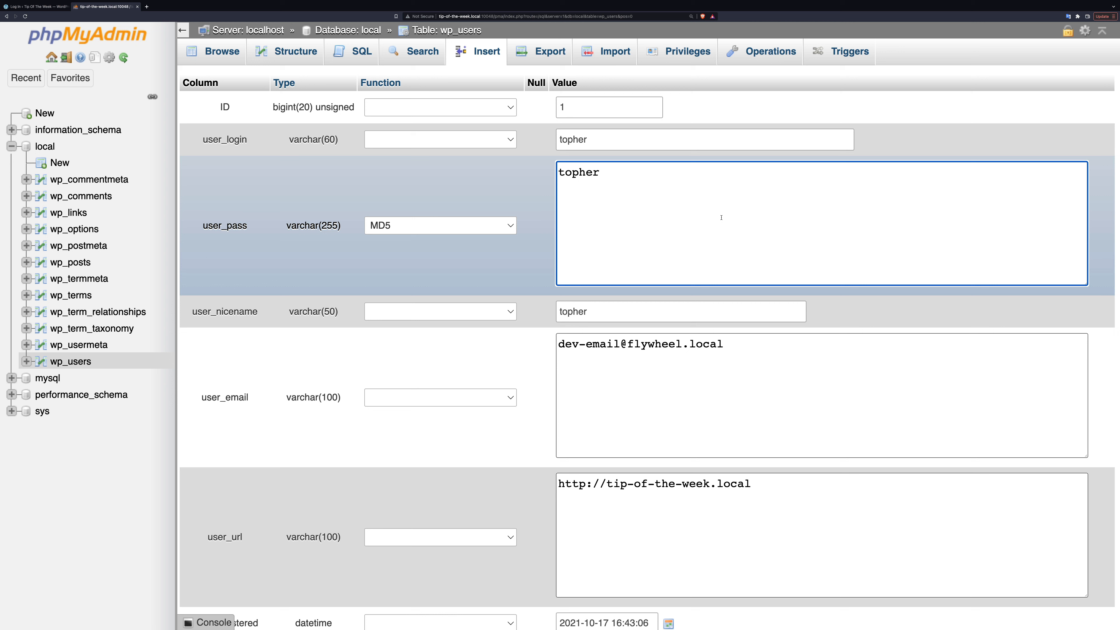
{"action": "scroll", "coordinate": [721, 217], "scroll_direction": "down", "scroll_amount": 10}
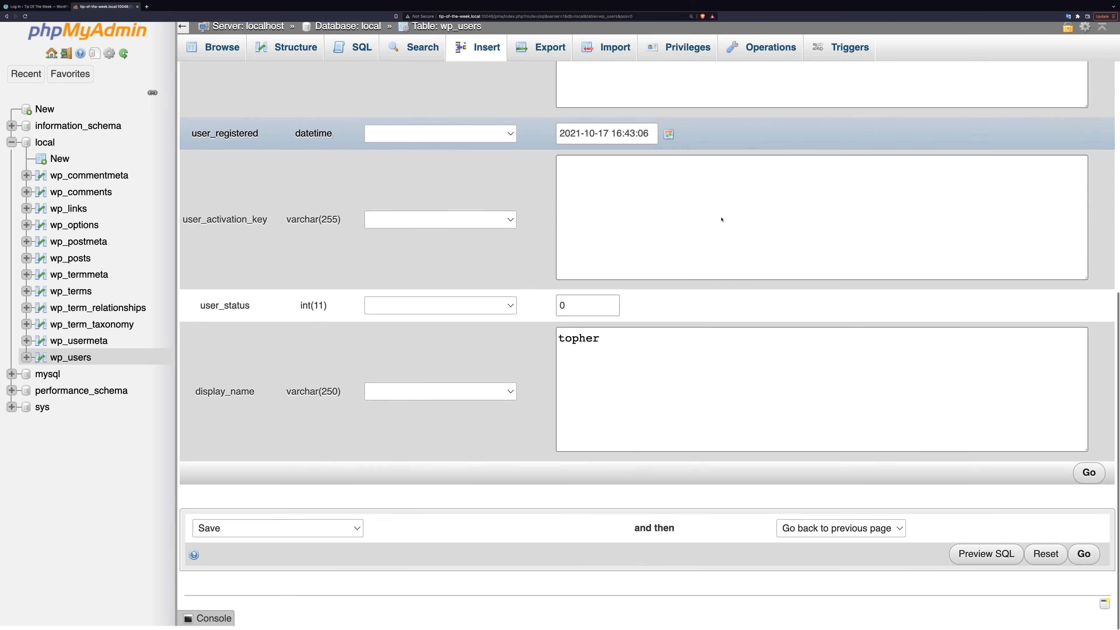
{"action": "left_click", "coordinate": [1089, 472]}
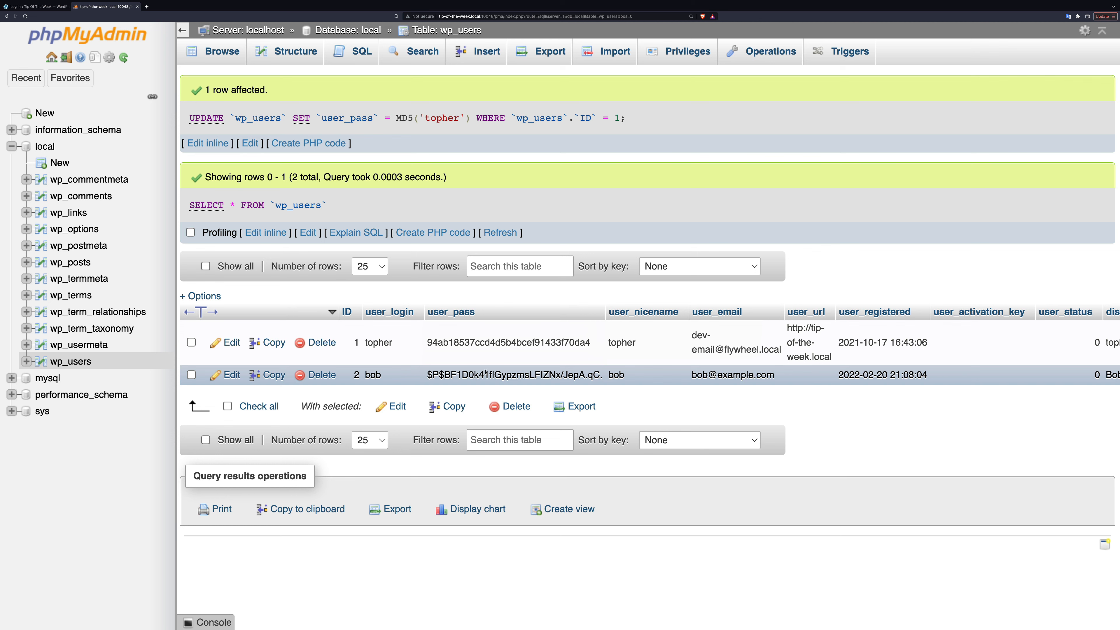
Switch to the WordPress login page, enter the new account password and log in
{"action": "left_click", "coordinate": [30, 8]}
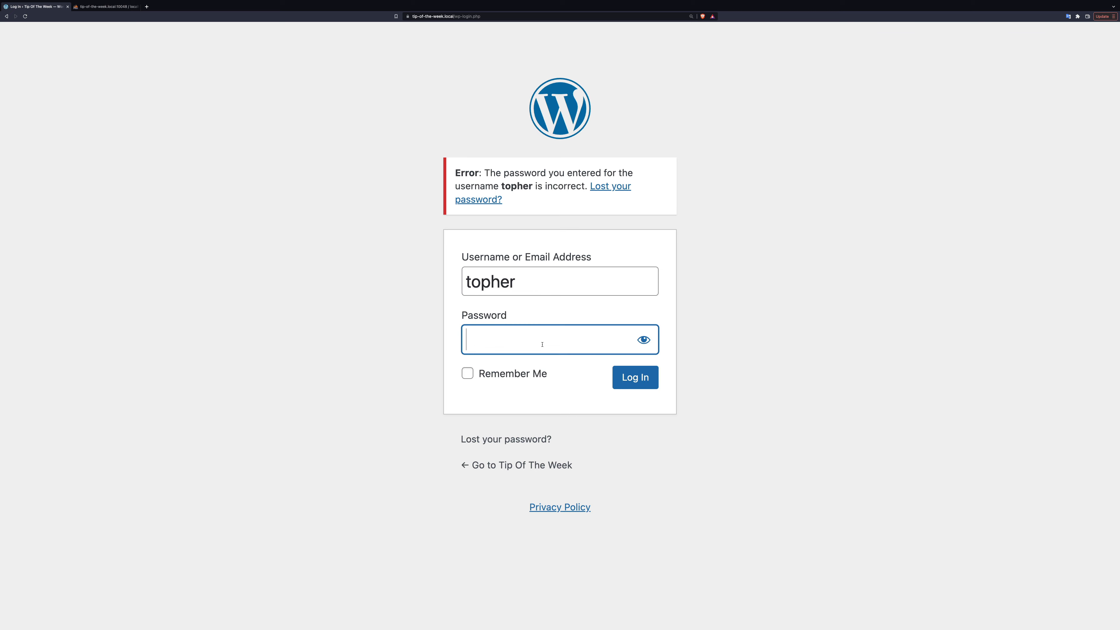
{"action": "type", "text": "••••••"}
{"action": "key", "text": "Return"}
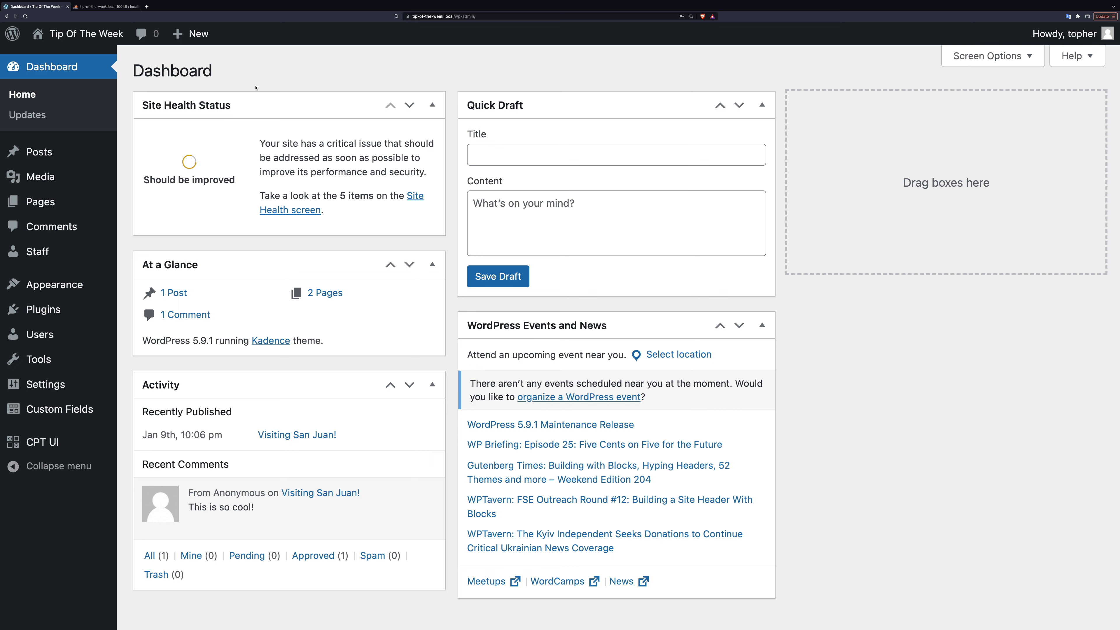
Switch back to phpMyAdmin and reload the wp_users rows to examine the first user's stored password hash
{"action": "left_click", "coordinate": [112, 8]}
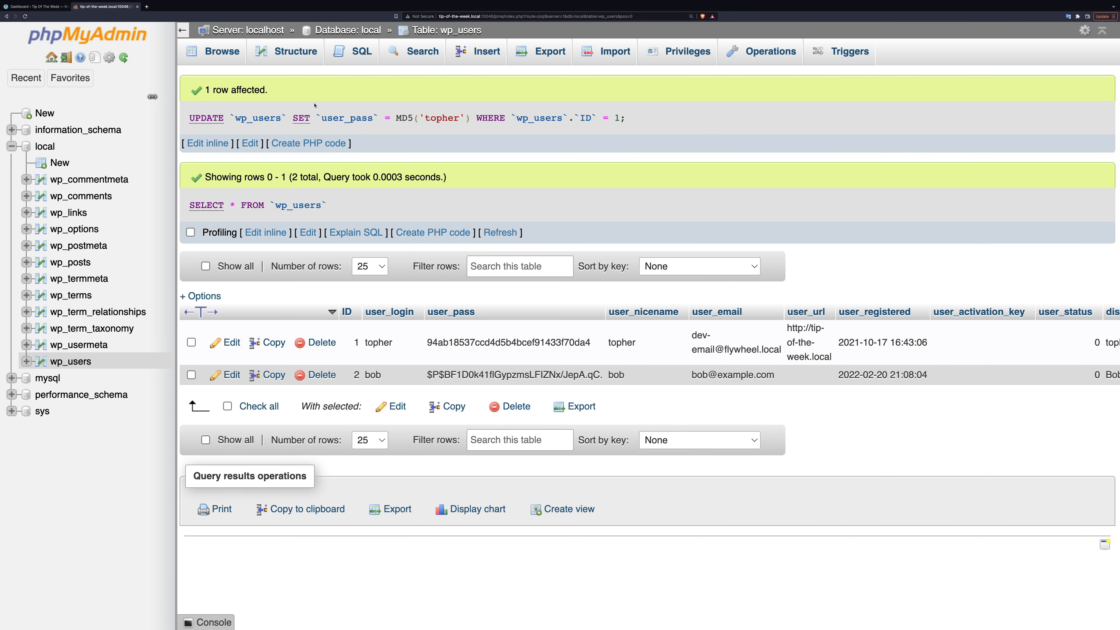
{"action": "left_click", "coordinate": [221, 53]}
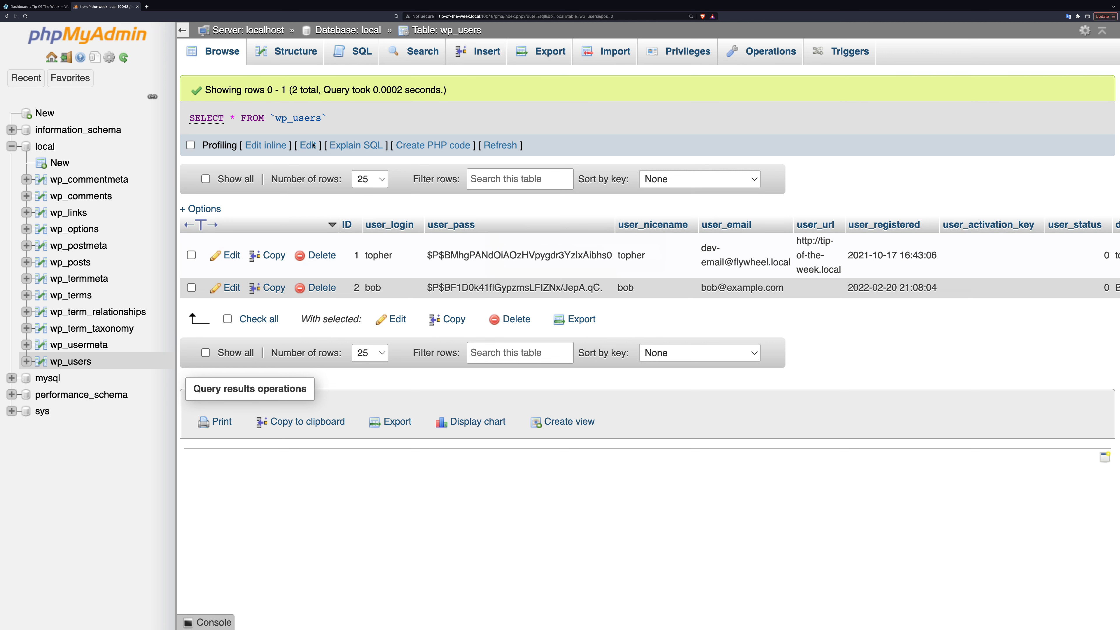
{"action": "left_click", "coordinate": [37, 7]}
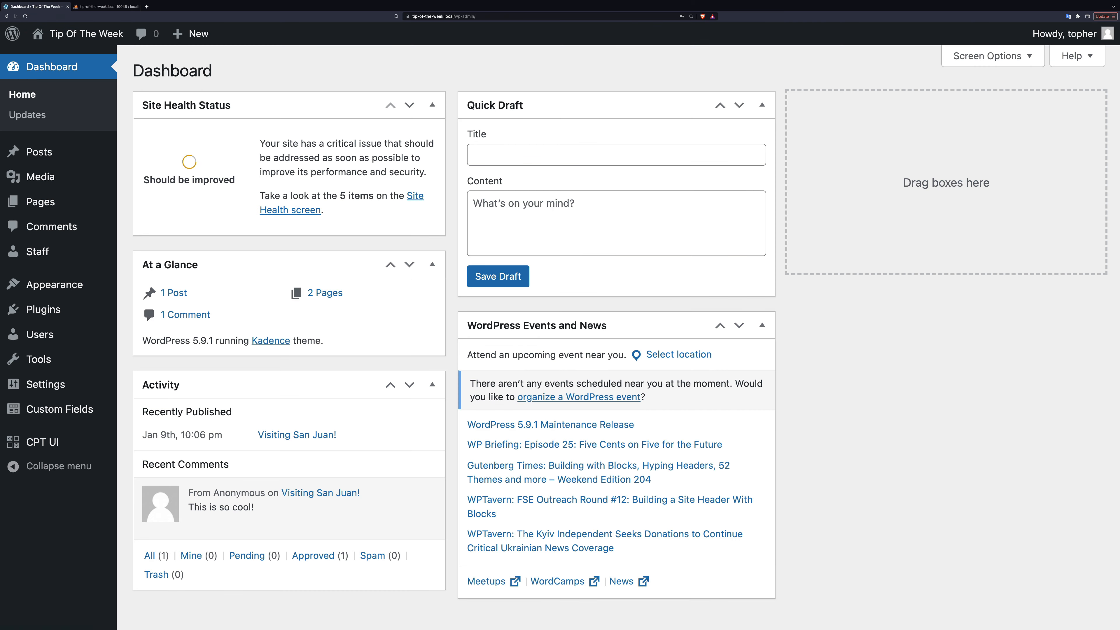
{"action": "left_click", "coordinate": [107, 8]}
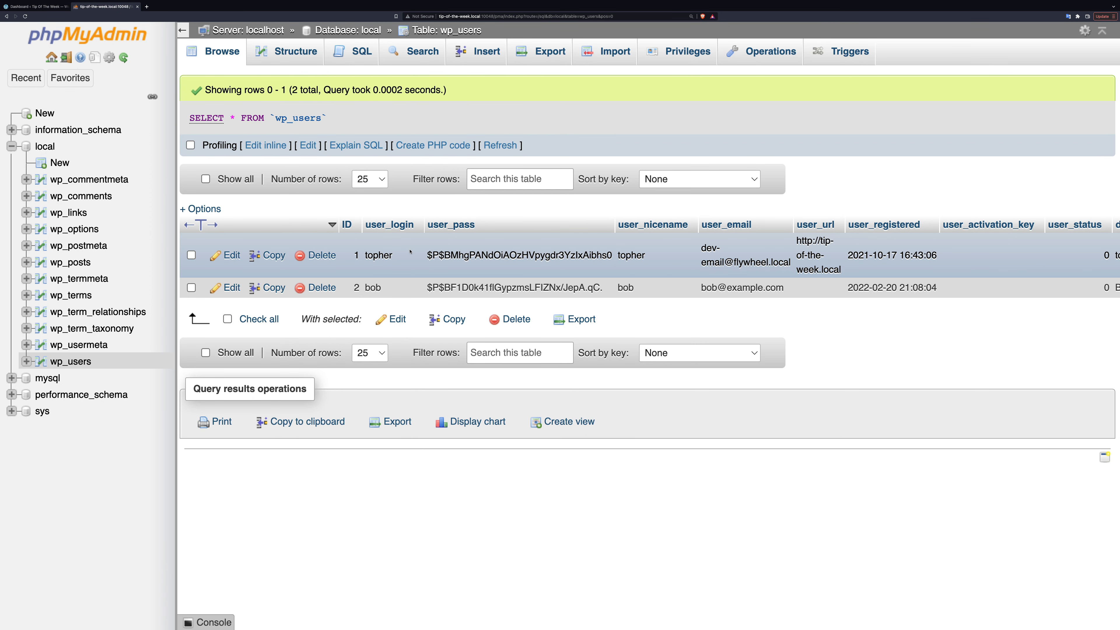
Replace the user_pass value of the user with ID 1 with the previously copied password hash and save it
{"action": "double_click", "coordinate": [487, 255]}
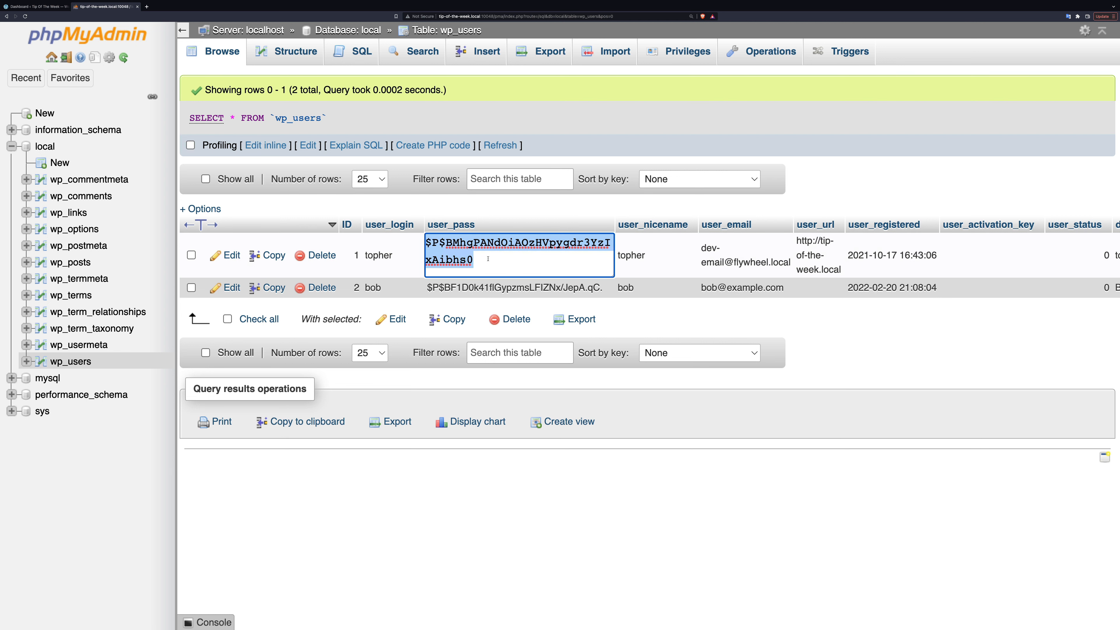
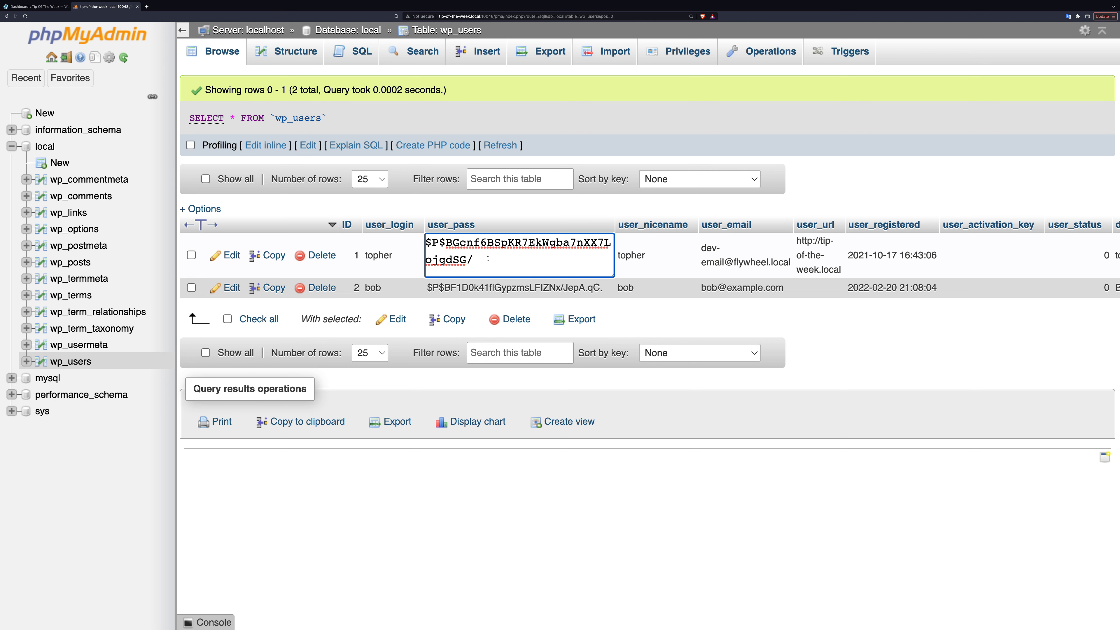
{"action": "left_click", "coordinate": [575, 141]}
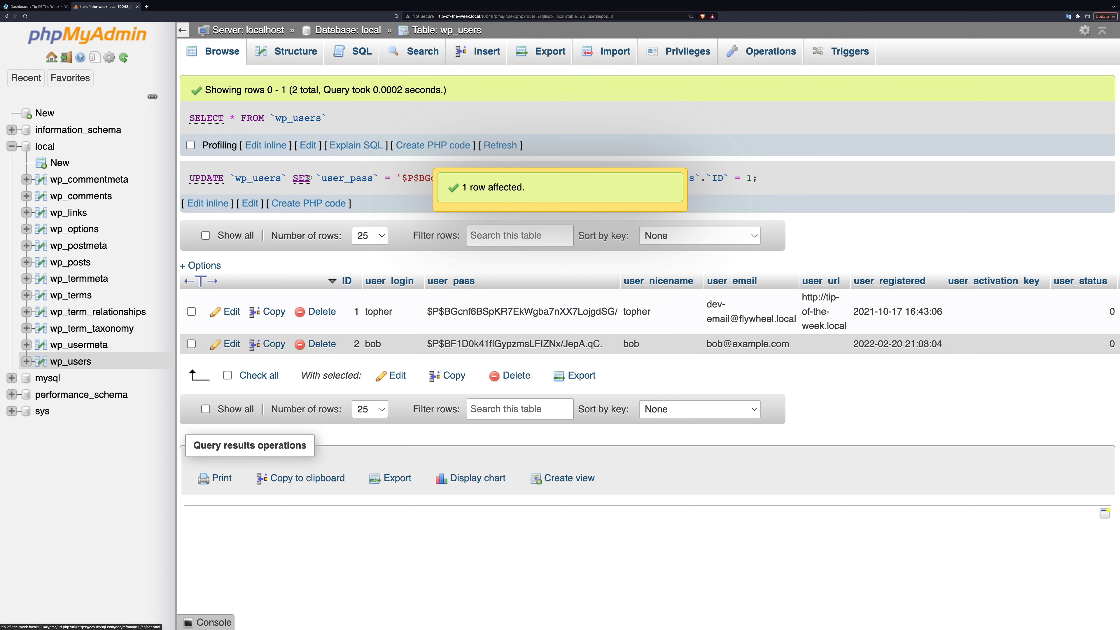
Switch to WordPress, reload the dashboard and log in again with the account's username and original password
{"action": "left_click", "coordinate": [29, 8]}
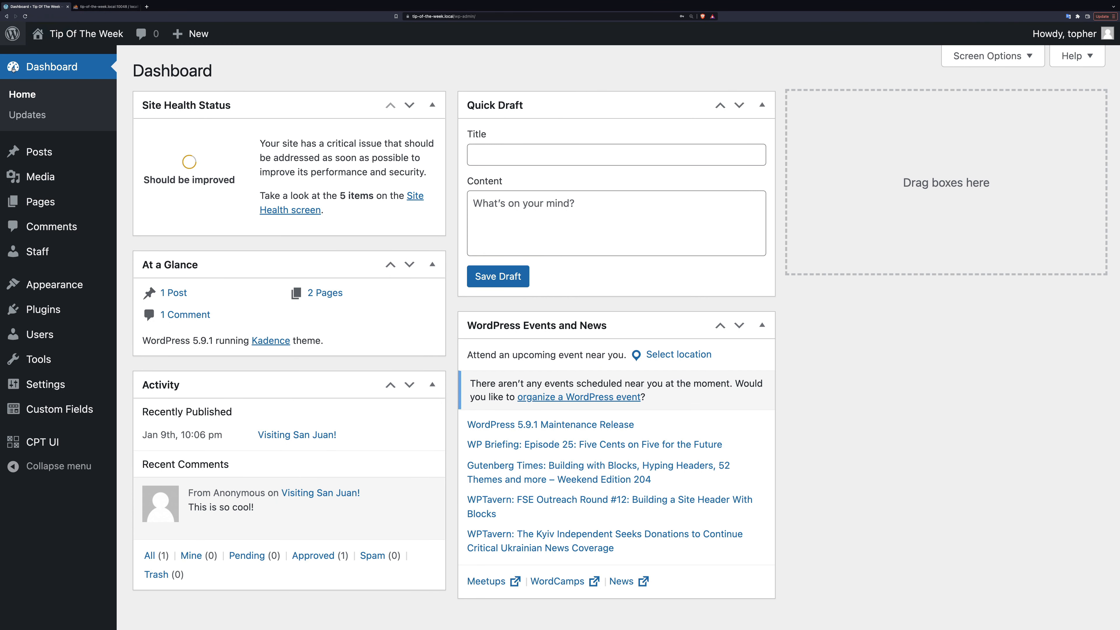
{"action": "left_click", "coordinate": [39, 66]}
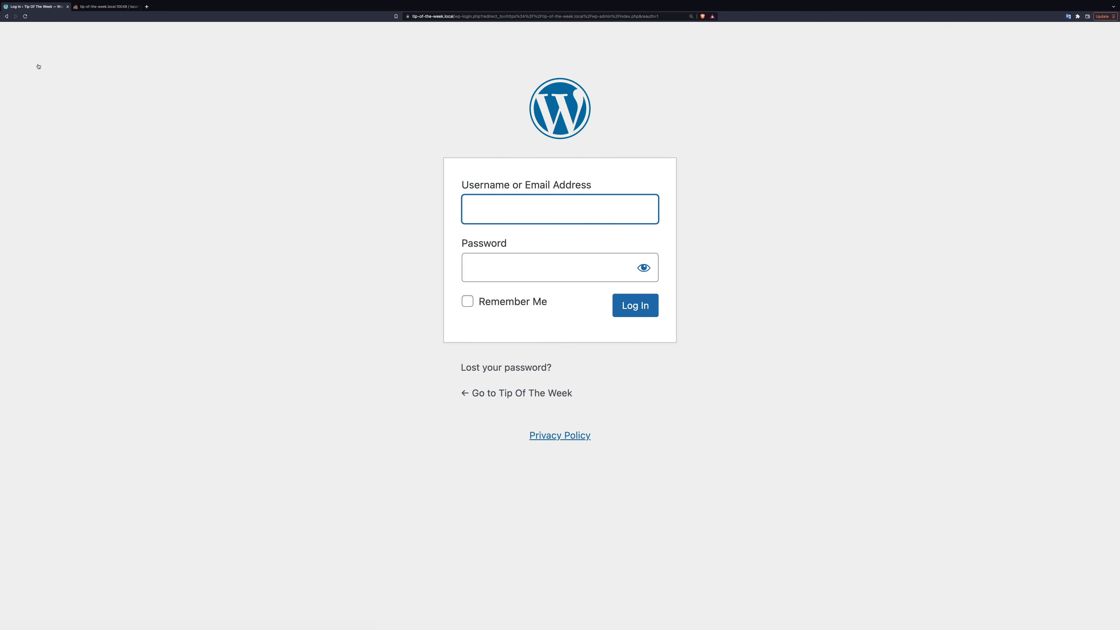
{"action": "left_click", "coordinate": [485, 207]}
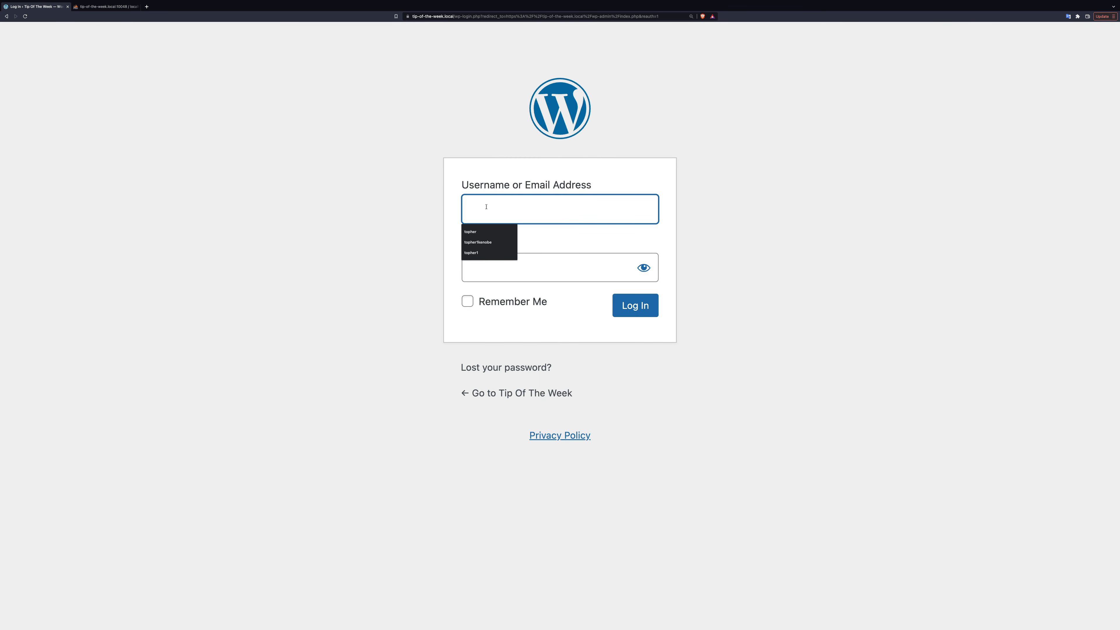
{"action": "type", "text": "topher"}
{"action": "key", "text": "Tab"}
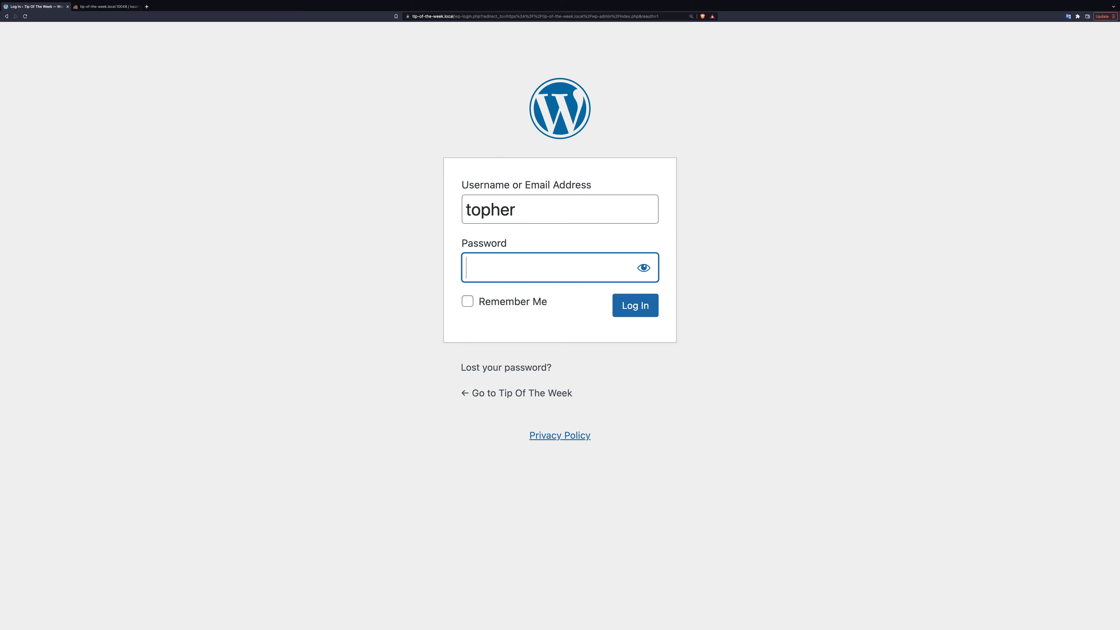
{"action": "type", "text": "••••••"}
{"action": "key", "text": "Return"}
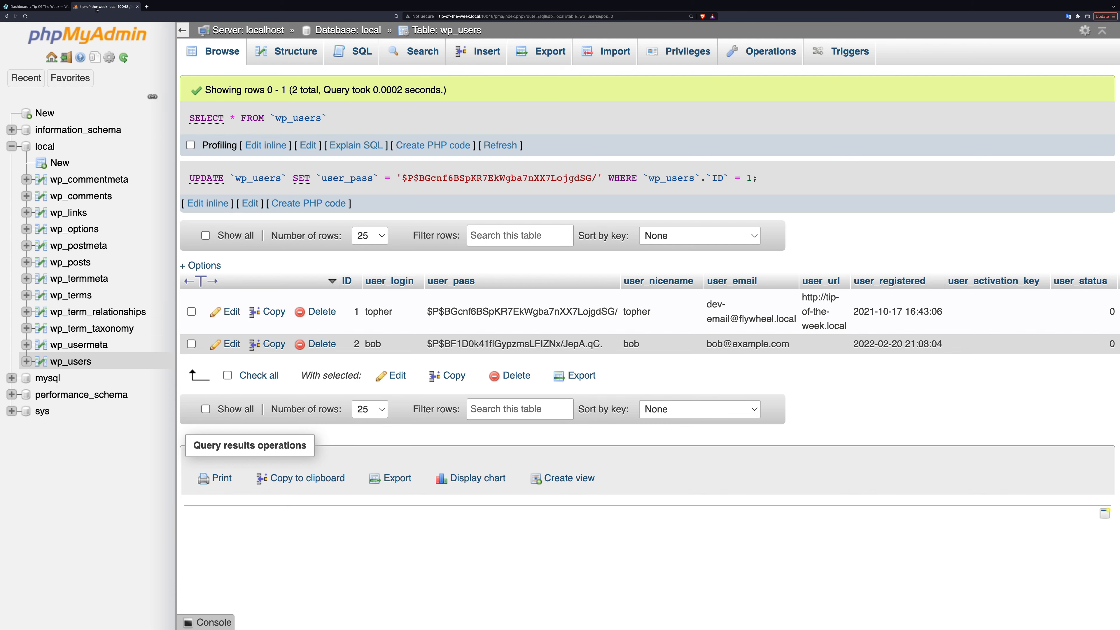
Glance at the wp_users table in phpMyAdmin, then return to WordPress and log out of the site
{"action": "left_click", "coordinate": [103, 7]}
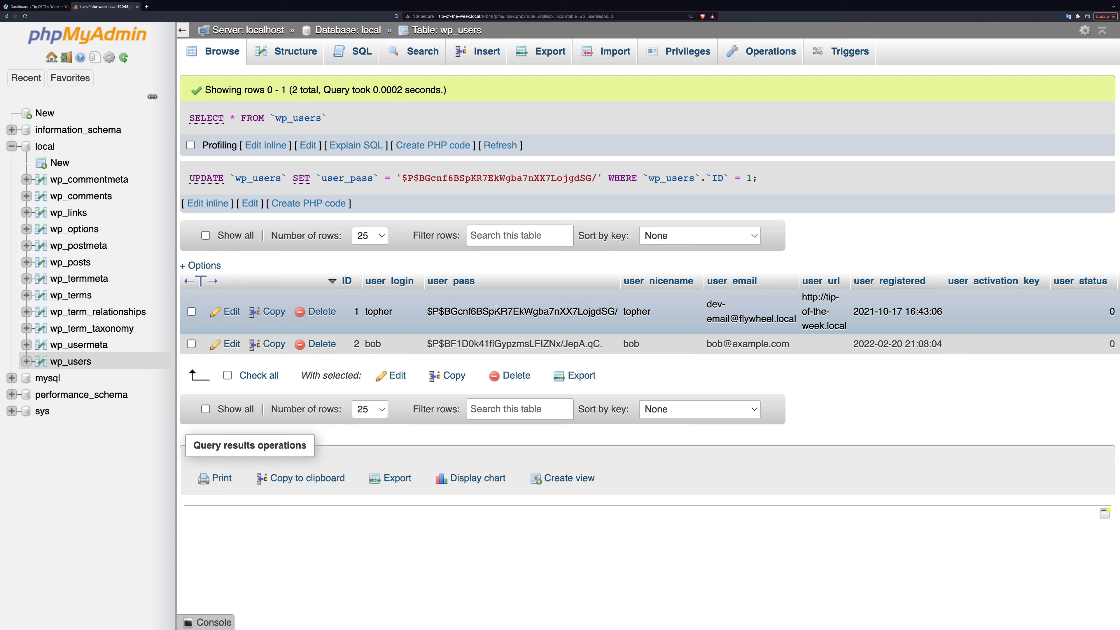
{"action": "left_click", "coordinate": [38, 7]}
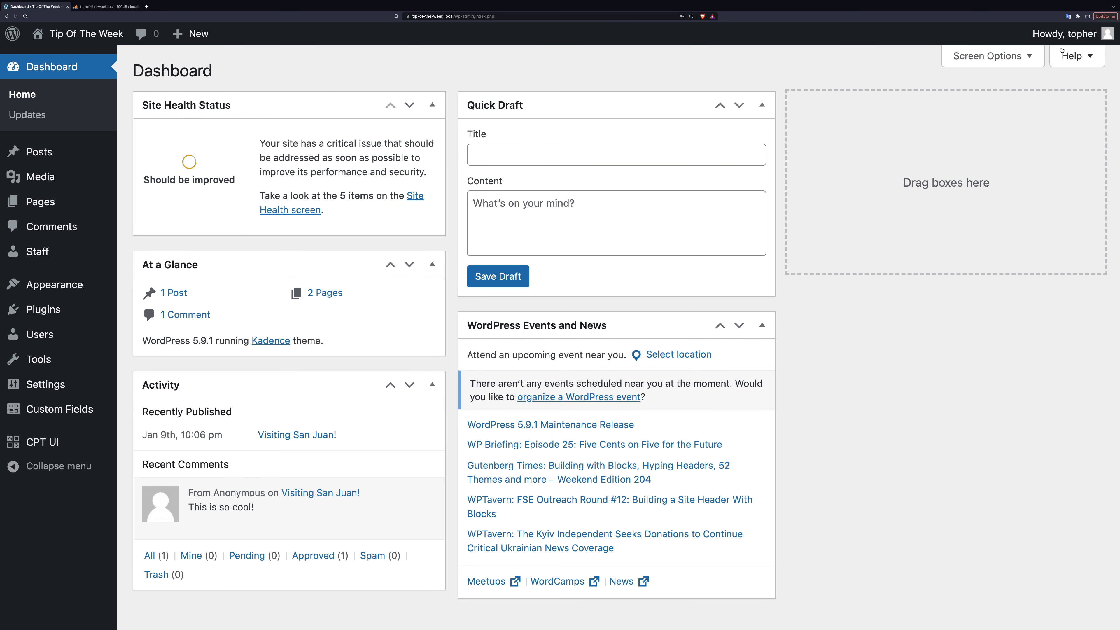
{"action": "mouse_move", "coordinate": [1072, 35]}
{"action": "left_click", "coordinate": [1026, 106]}
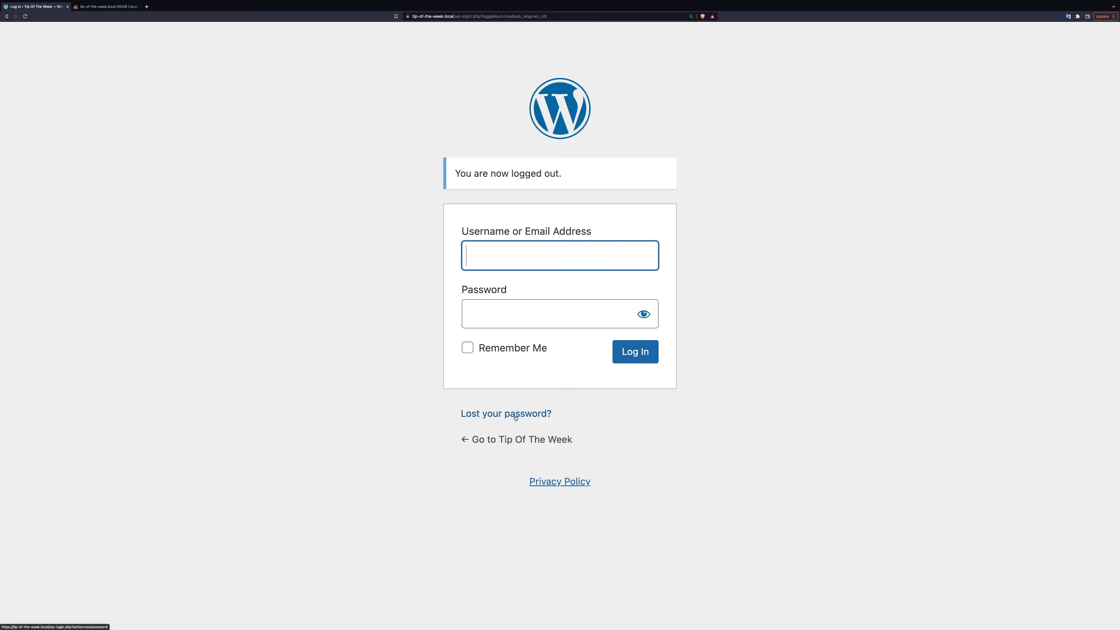
{"action": "left_click", "coordinate": [687, 327]}
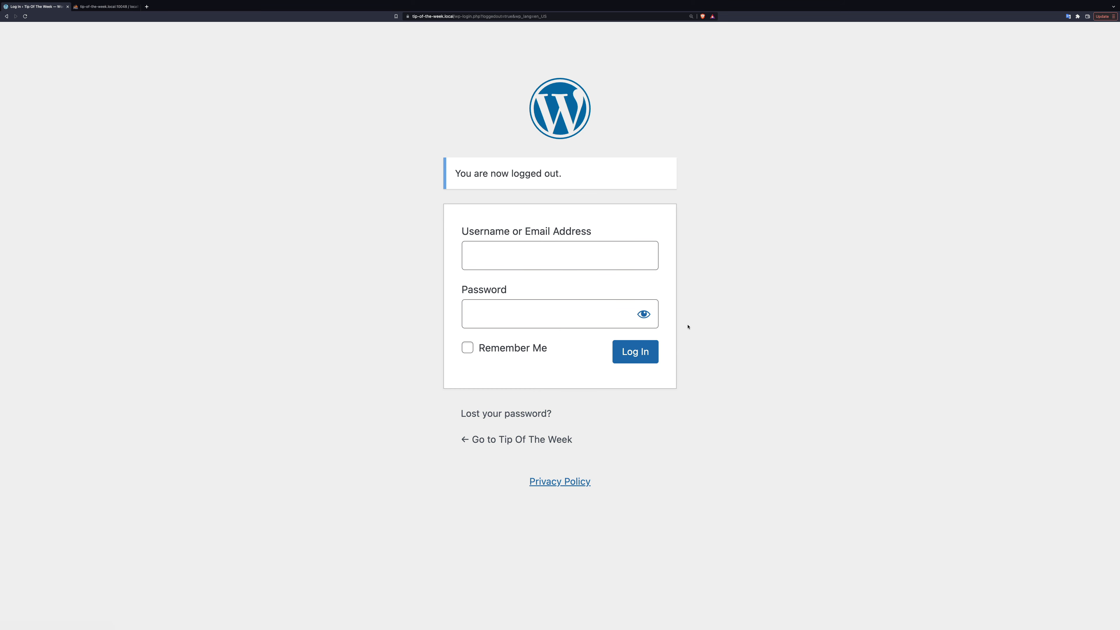